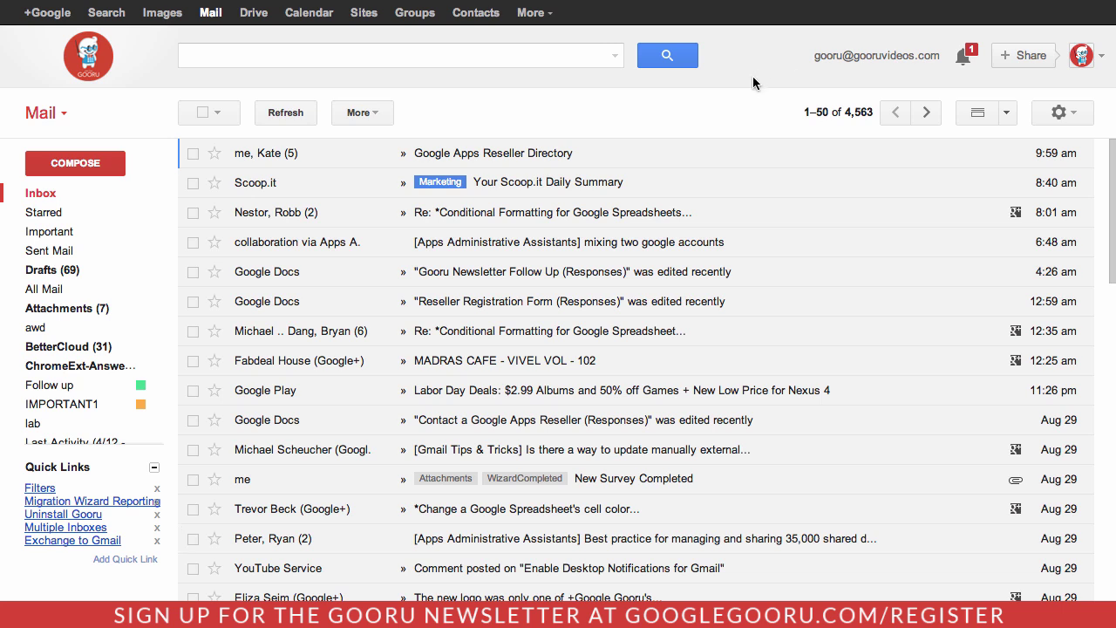
# Email yourself a message with subject 'TODO: record a video tomorrow' and body text 'nm'
pyautogui.click(114, 165)
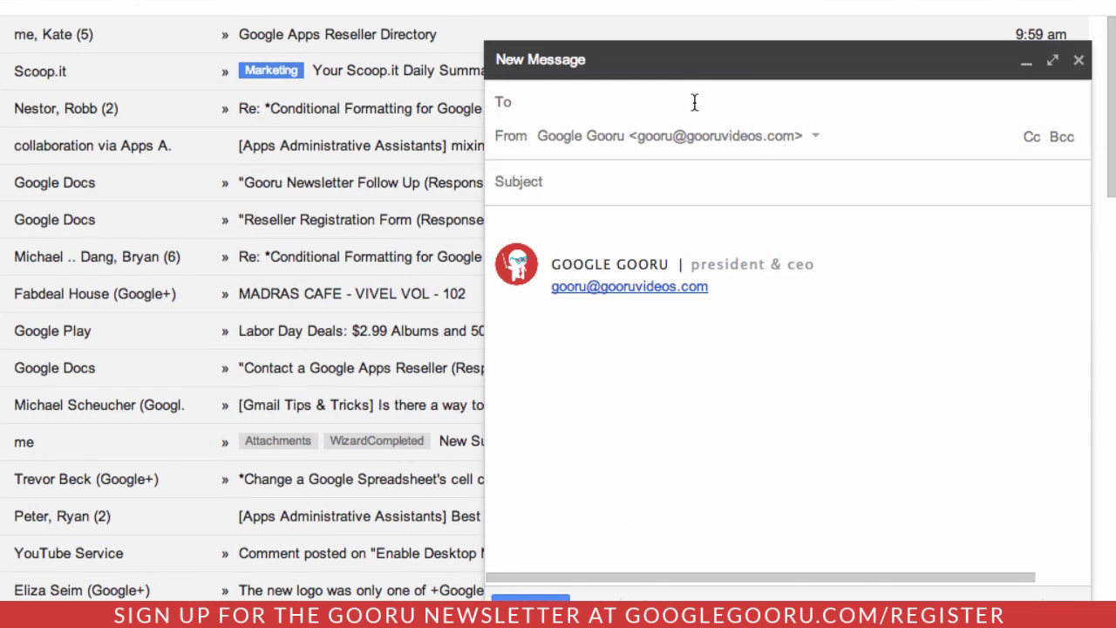
pyautogui.click(723, 179)
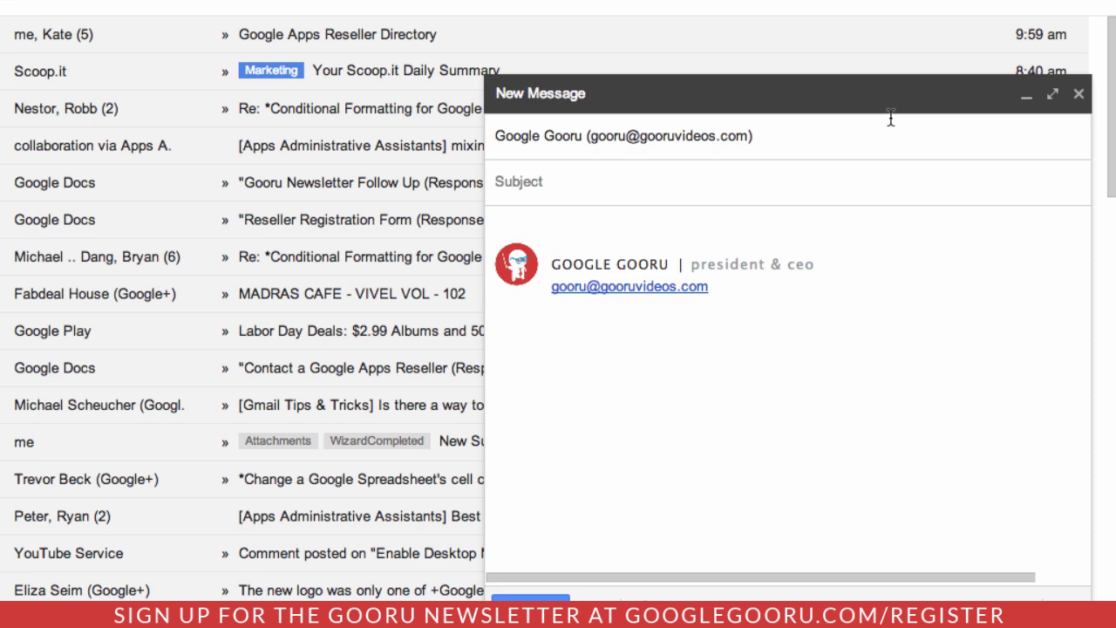
pyautogui.write('TODO:')
pyautogui.write('record')
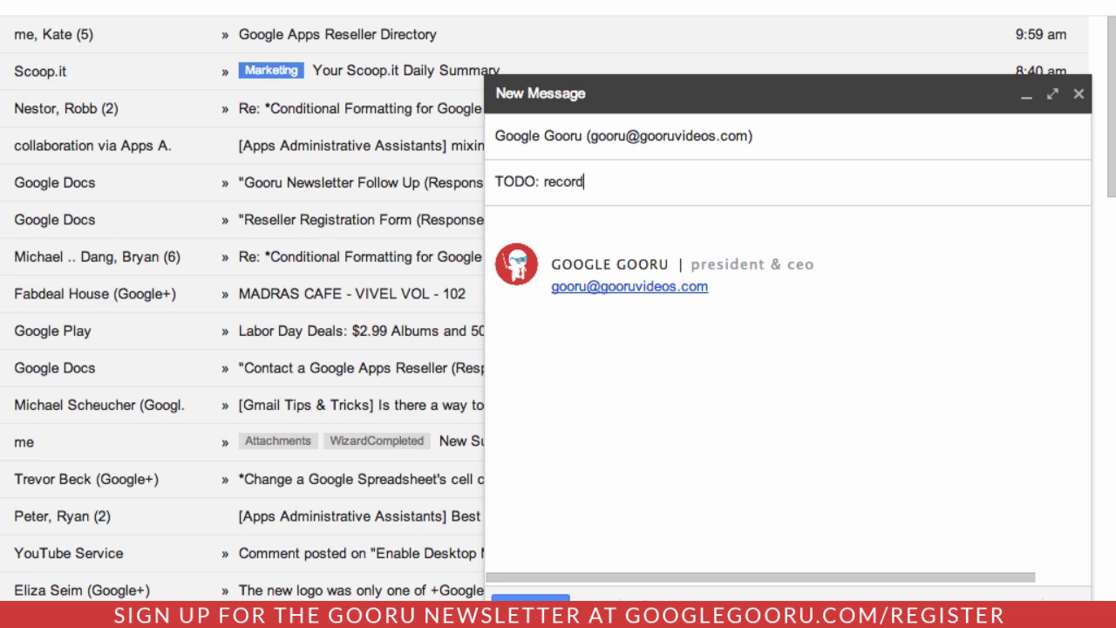
pyautogui.write(' a video tomorrow')
pyautogui.click(495, 226)
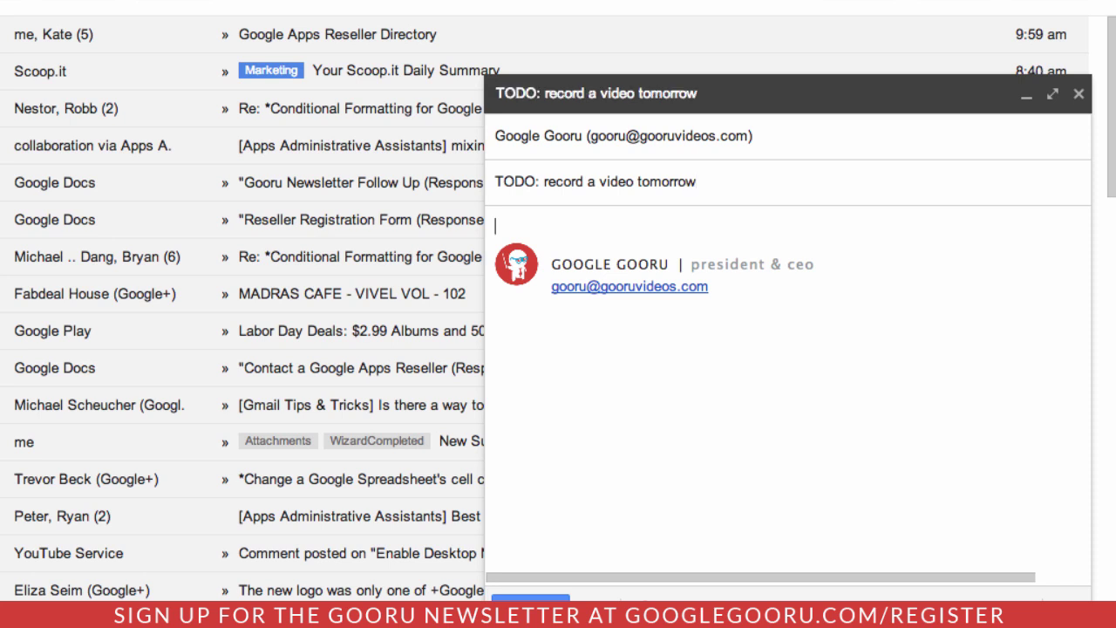
pyautogui.write('nm')
pyautogui.click(530, 601)
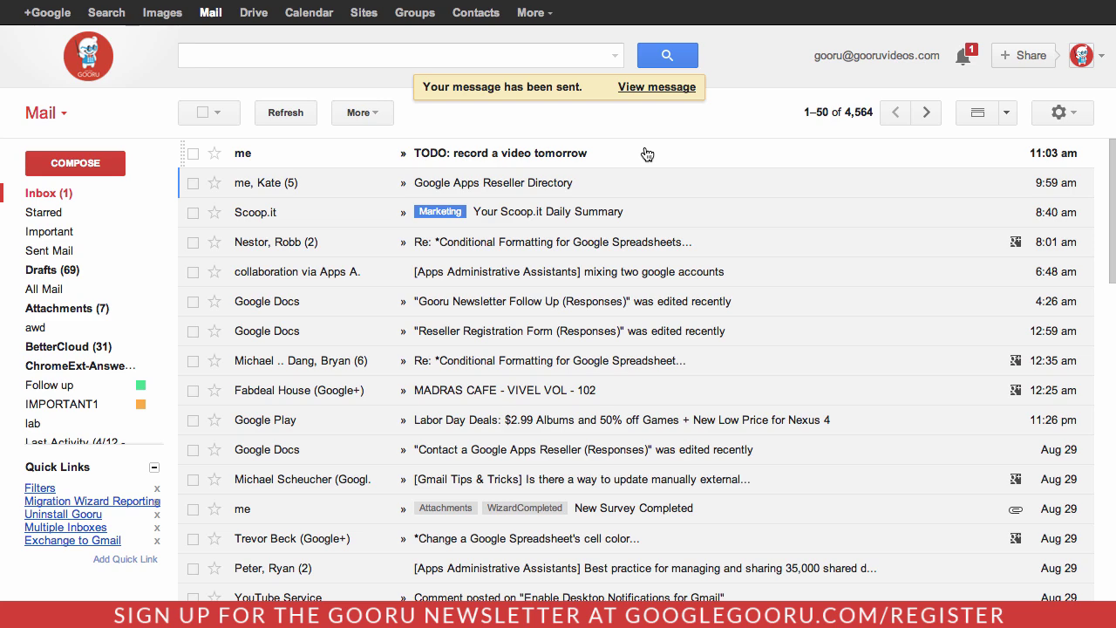
# Open the 'TODO: record a video tomorrow' message from the inbox
pyautogui.click(646, 154)
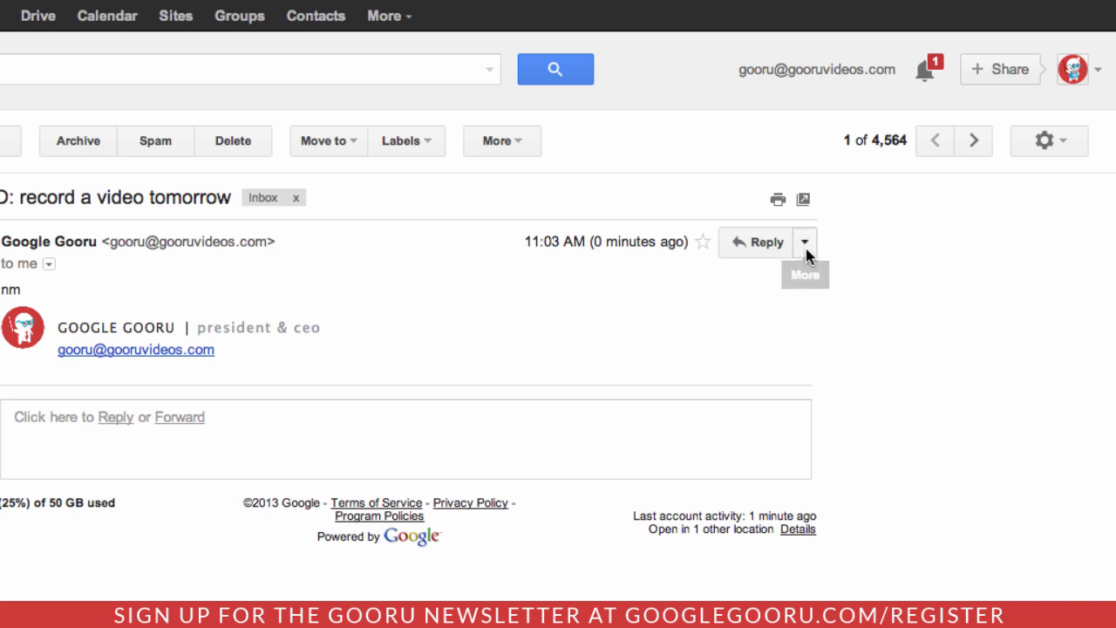
# Filter messages like this one, matching your own address and subject 'TODO:'
pyautogui.click(805, 247)
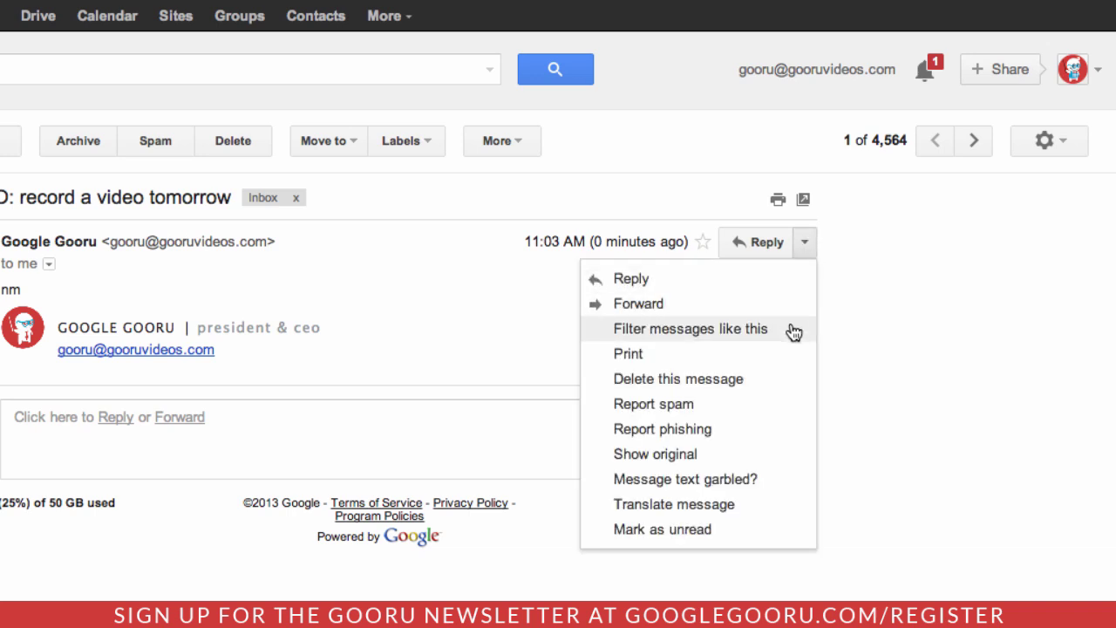
pyautogui.click(794, 331)
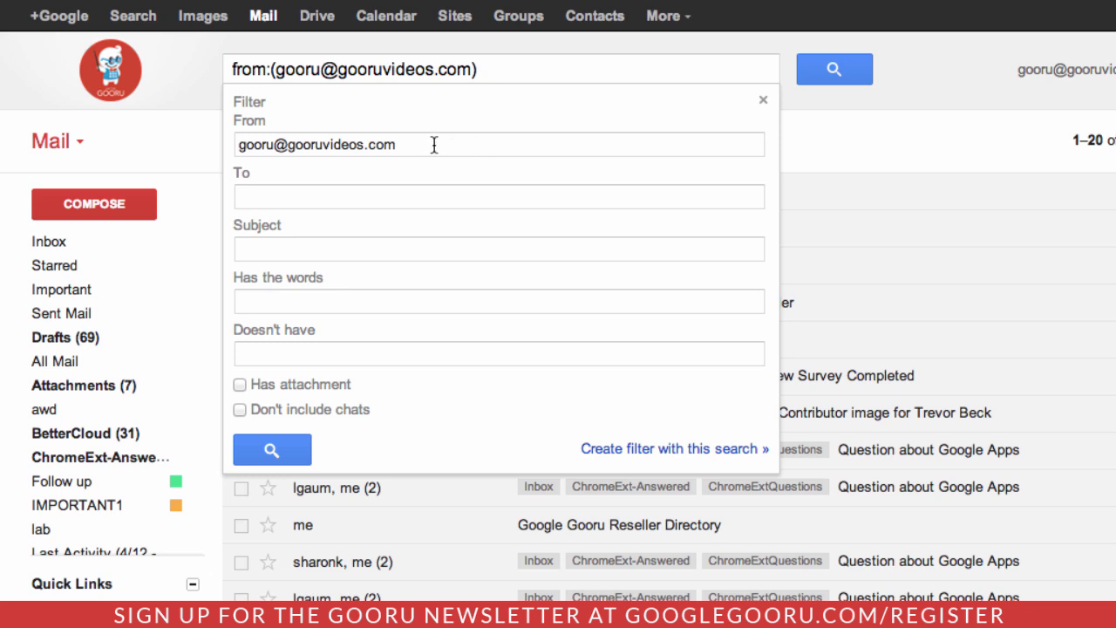
pyautogui.click(395, 252)
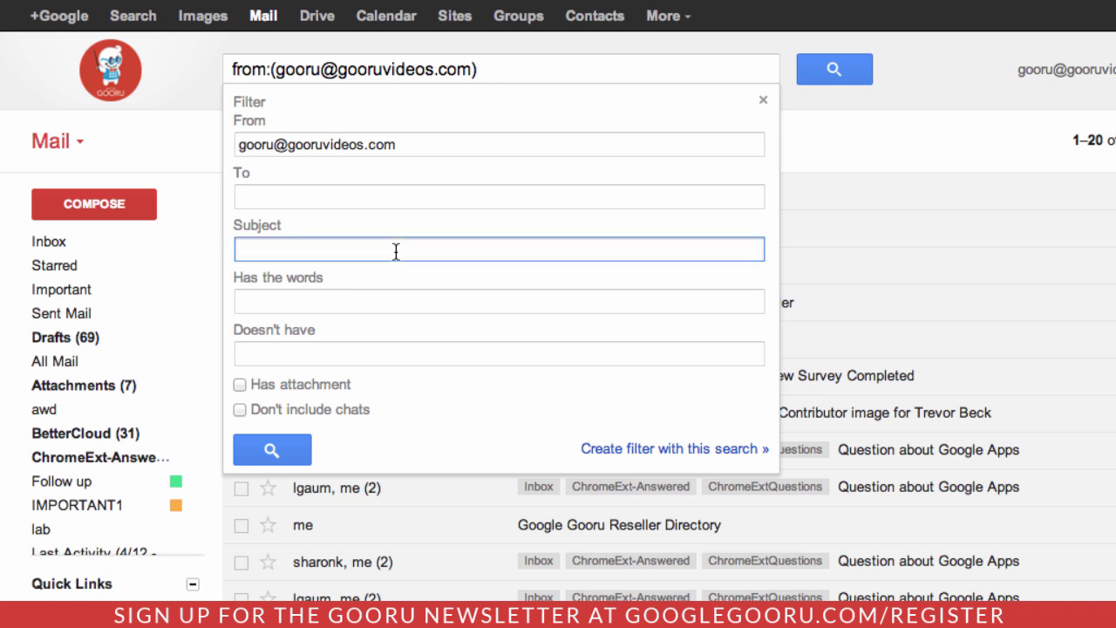
pyautogui.write('TODO:')
pyautogui.click(614, 451)
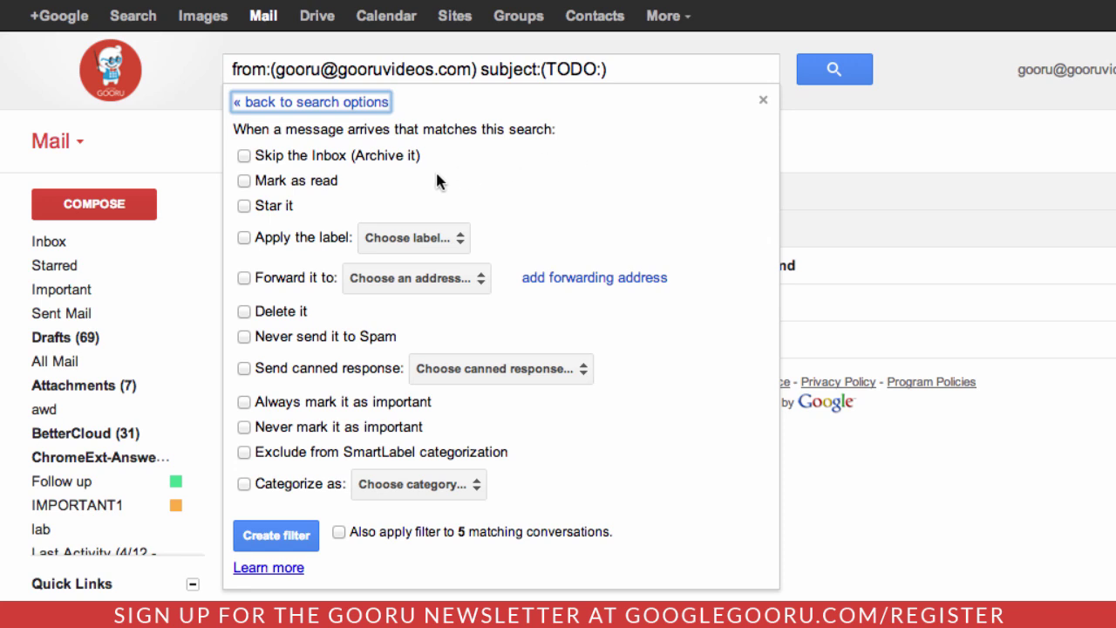
# Make the filter apply a newly created label named 'To-Do List'
pyautogui.click(245, 238)
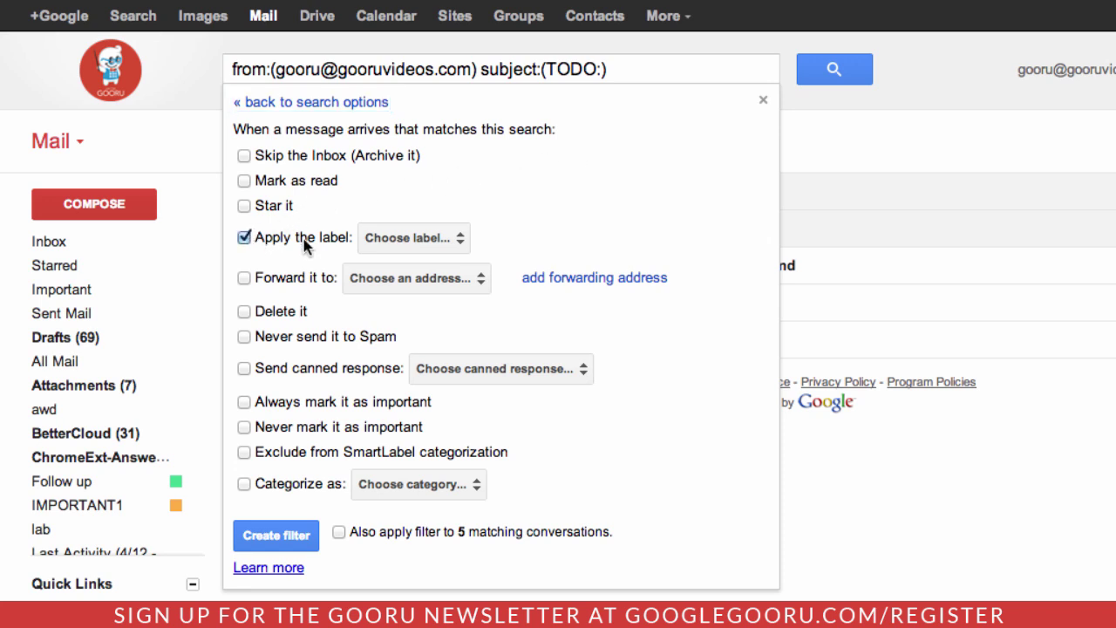
pyautogui.click(442, 242)
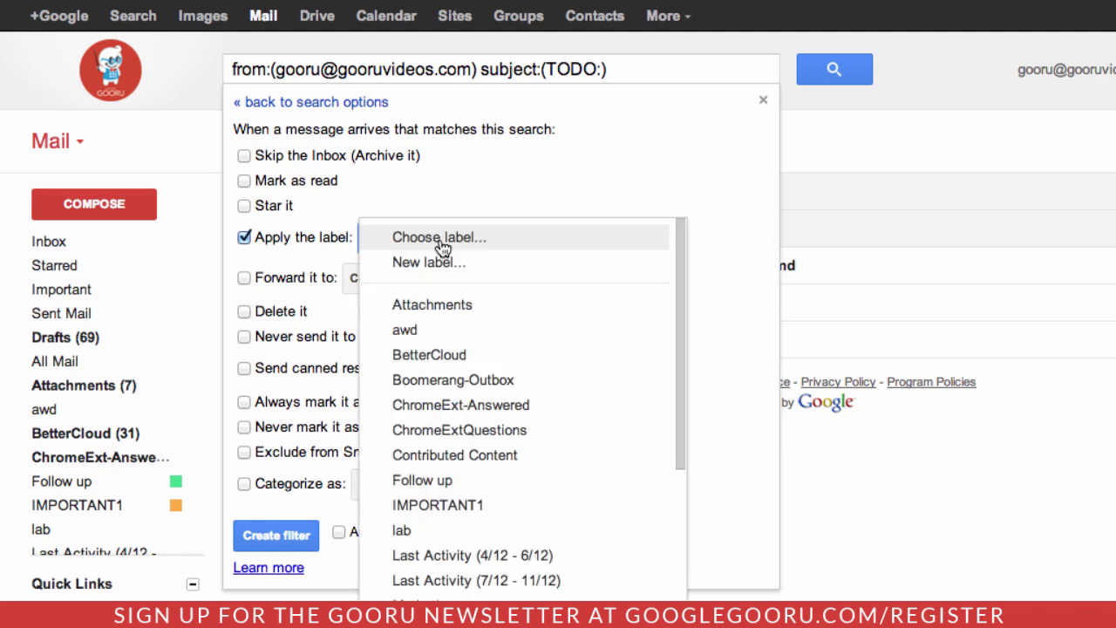
pyautogui.click(514, 265)
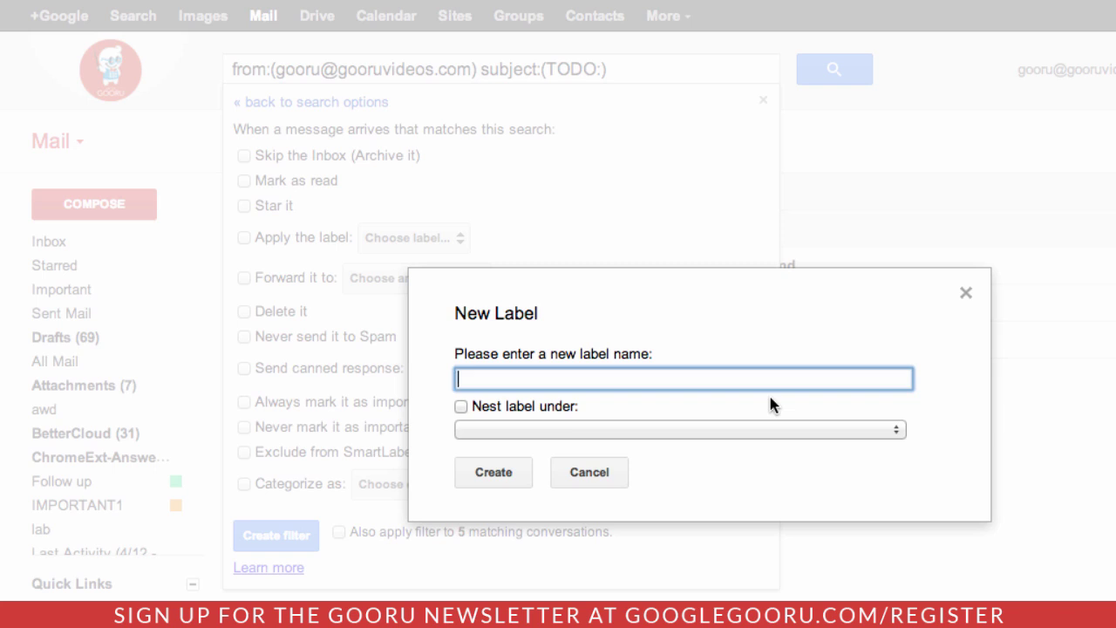
pyautogui.write('To-Do lis')
pyautogui.press('BackSpace')
pyautogui.press('BackSpace')
pyautogui.press('BackSpace')
pyautogui.write('List')
pyautogui.click(493, 472)
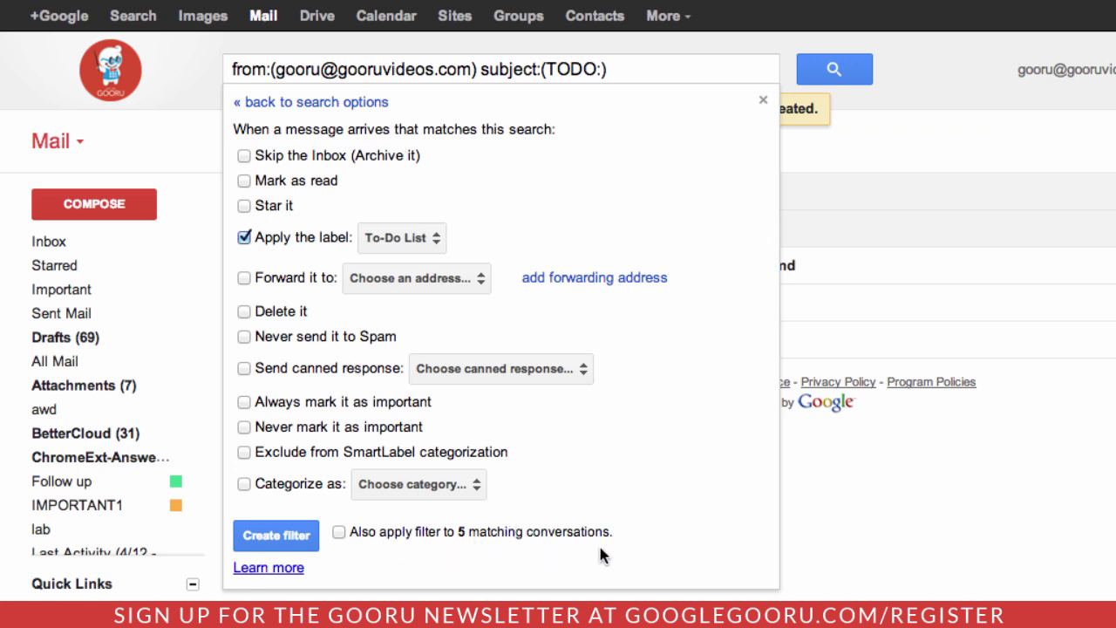
# Create the filter for the 5 existing matches too, view the To-Do List label, and return to the inbox
pyautogui.click(340, 531)
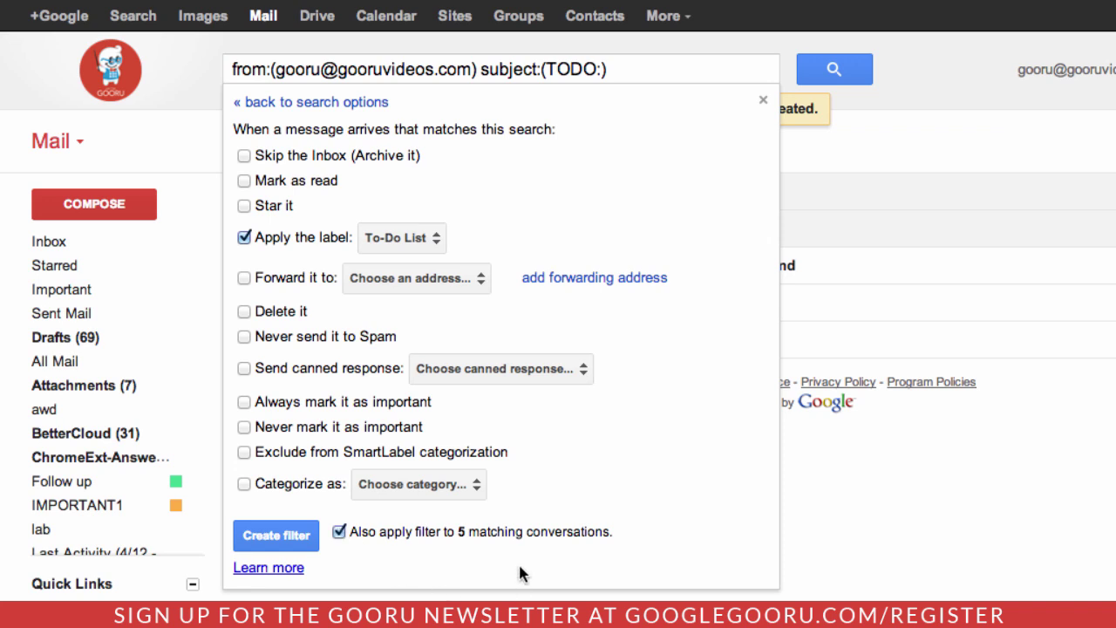
pyautogui.click(292, 539)
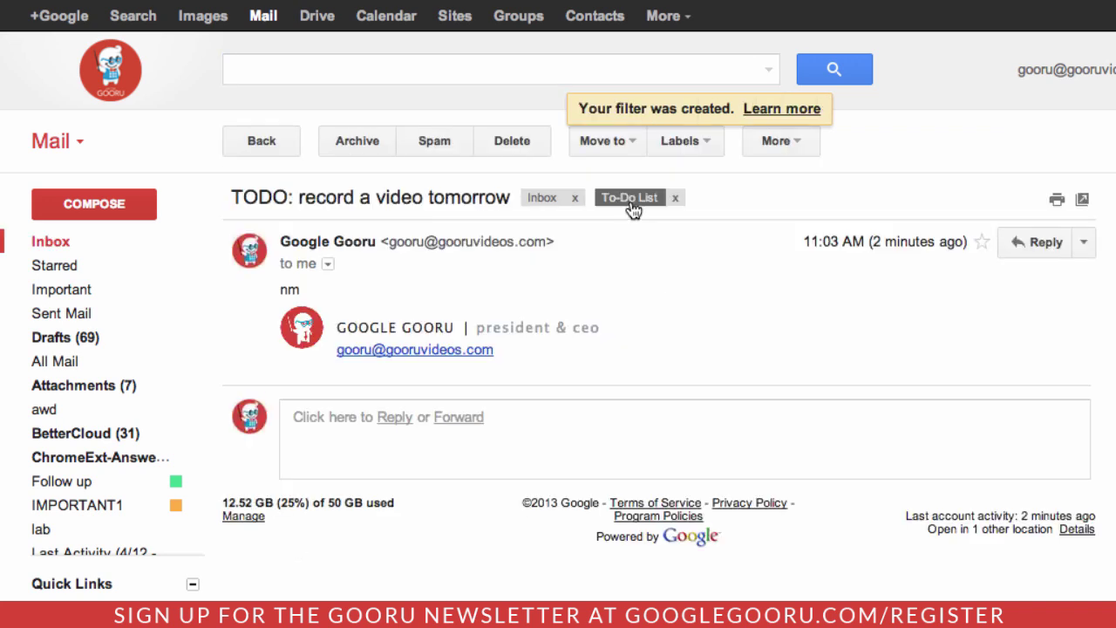
pyautogui.click(633, 199)
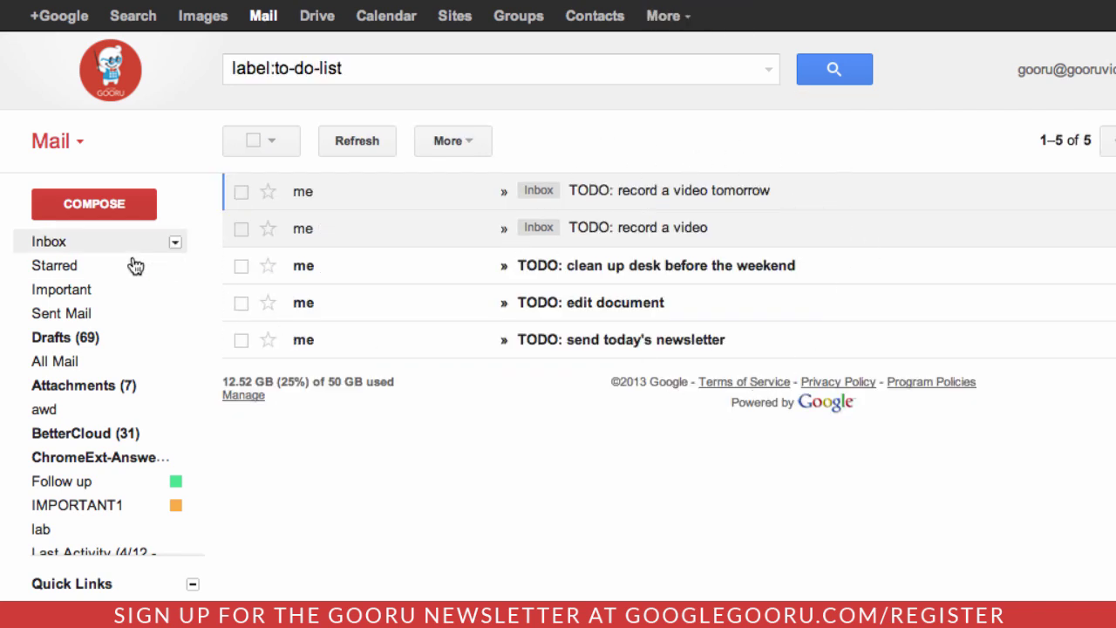
pyautogui.click(98, 234)
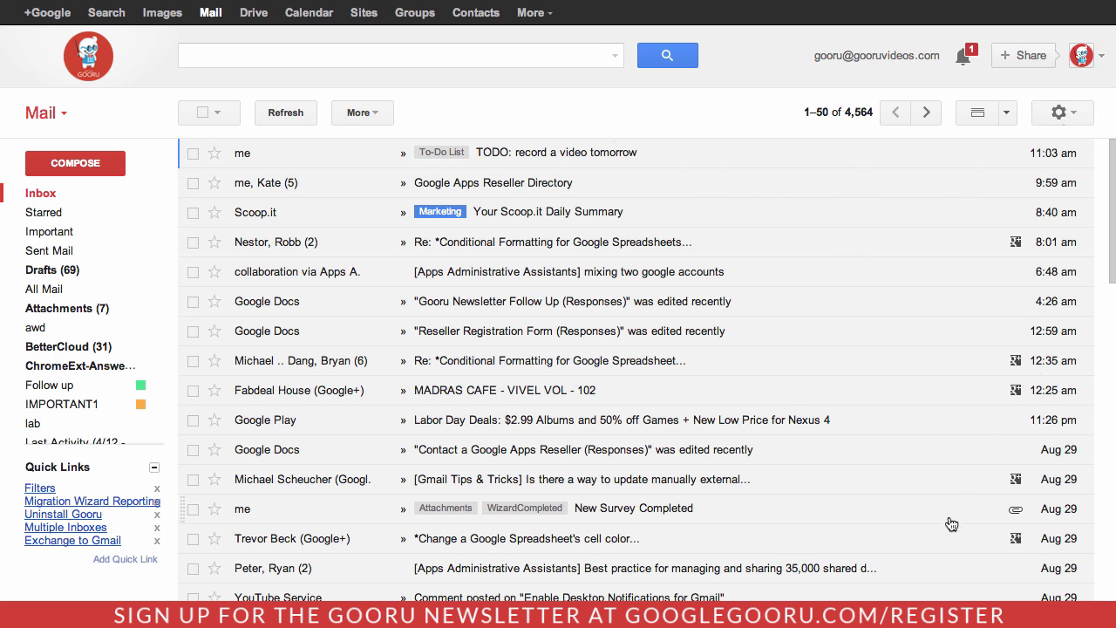
# Switch the Gmail inbox type to Priority Inbox in the Inbox settings
pyautogui.click(1061, 113)
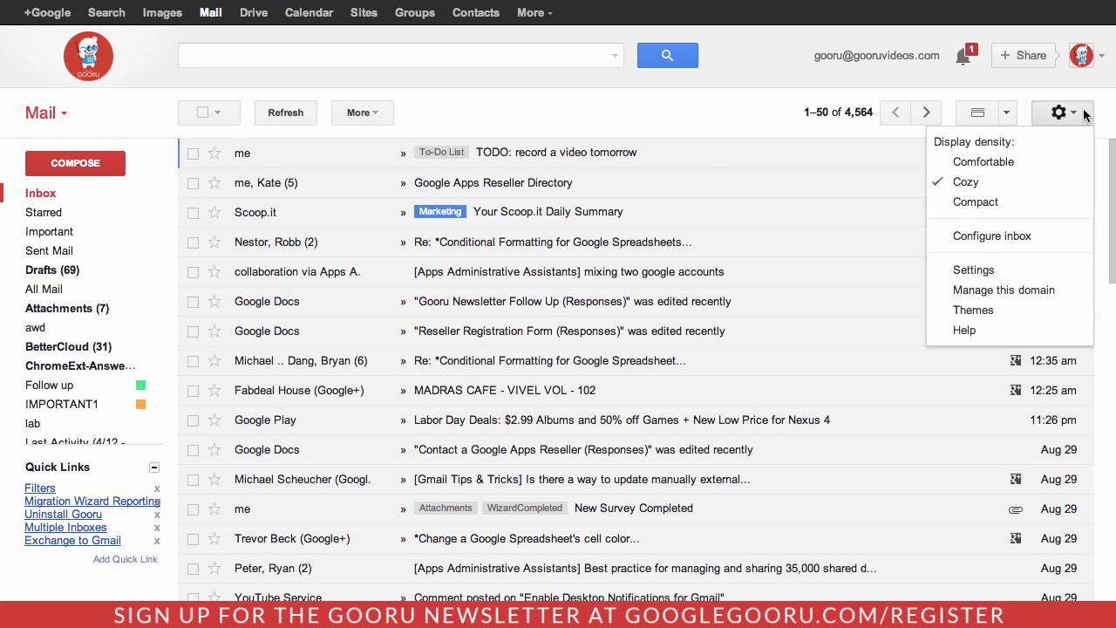
pyautogui.click(969, 271)
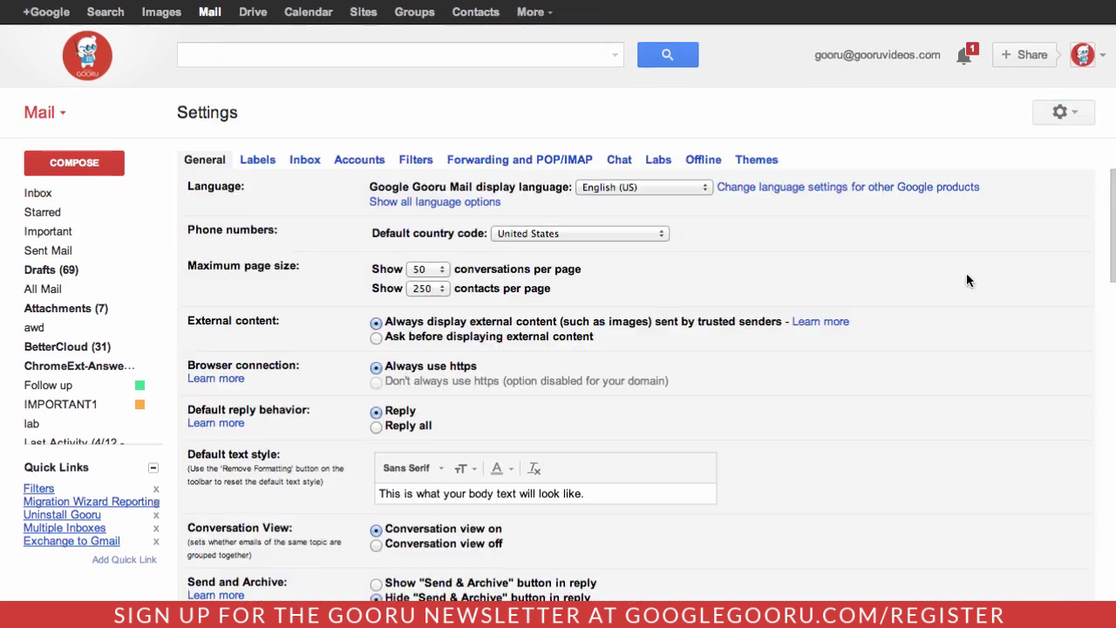
pyautogui.click(253, 125)
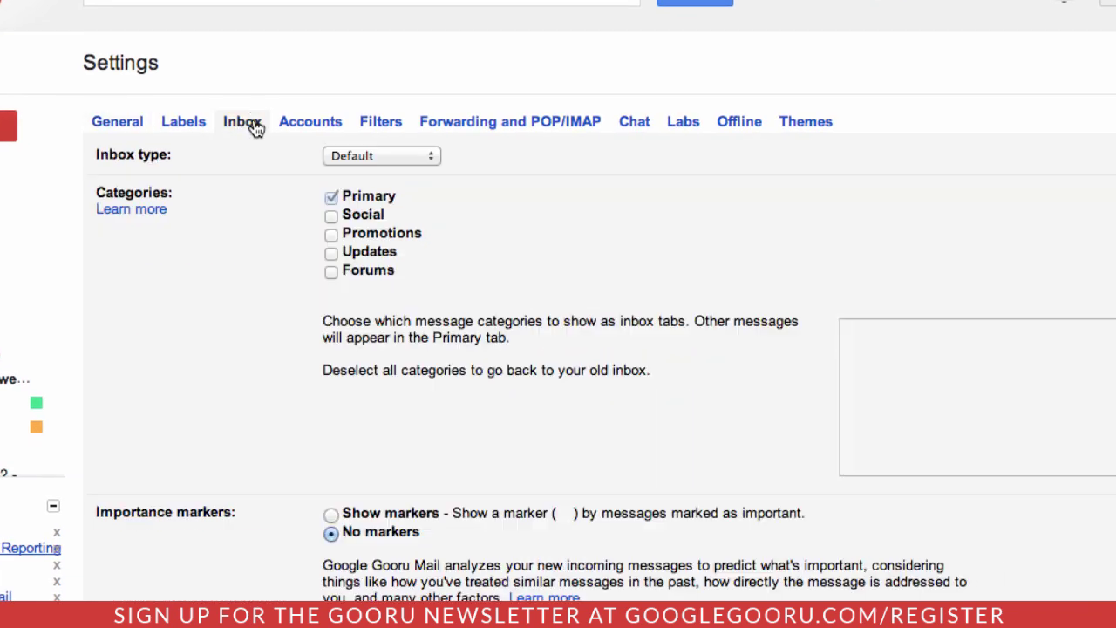
pyautogui.click(429, 162)
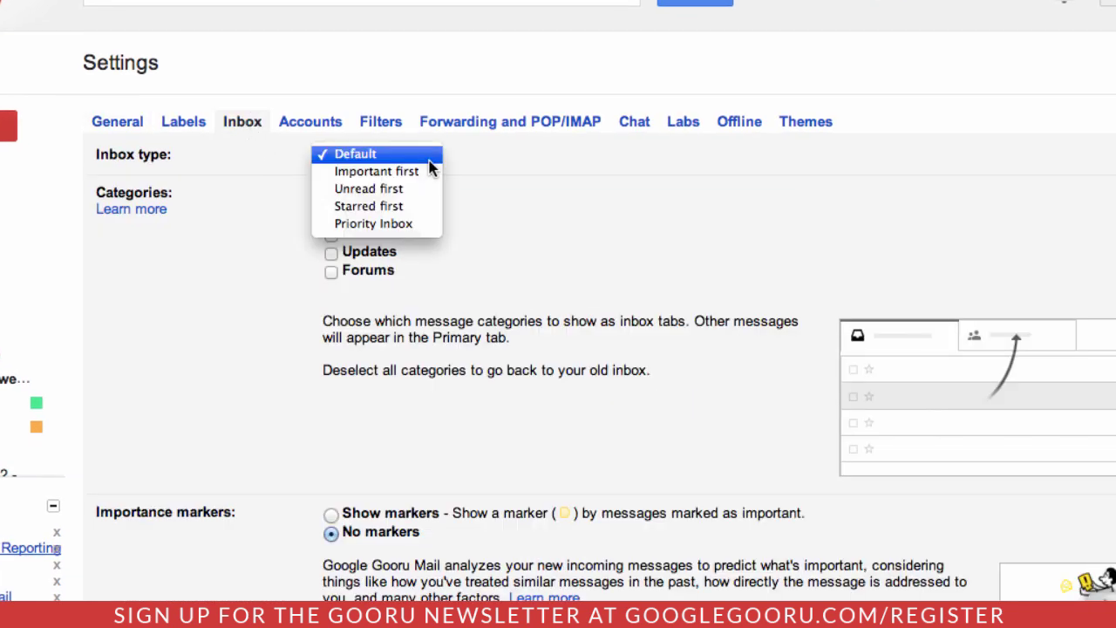
pyautogui.click(426, 224)
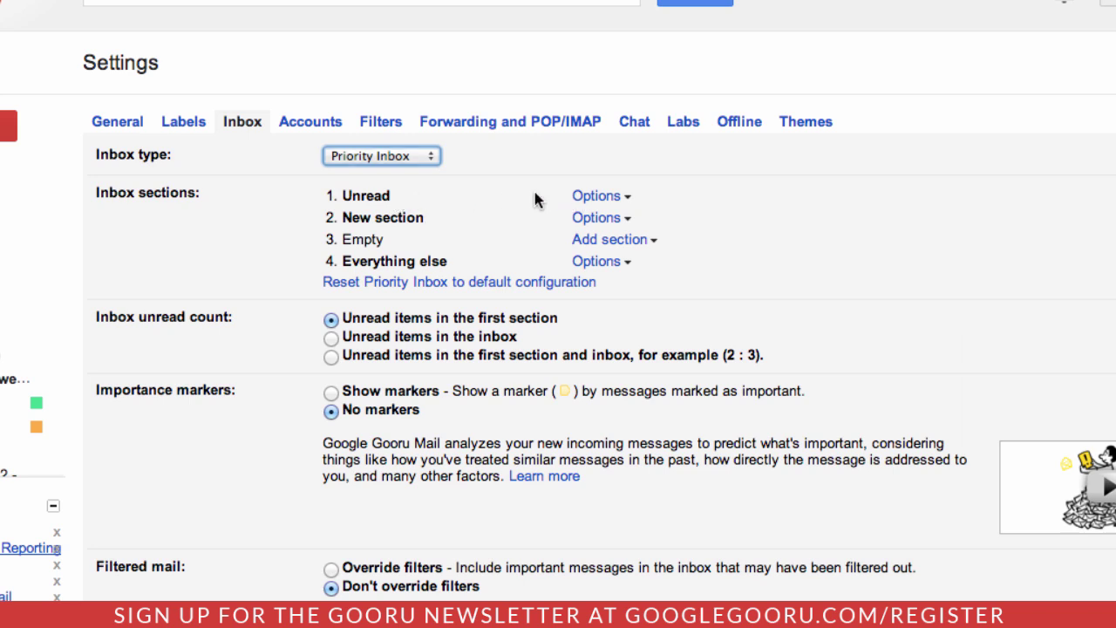
# Make the second Priority Inbox section show the To-Do List label
pyautogui.click(626, 222)
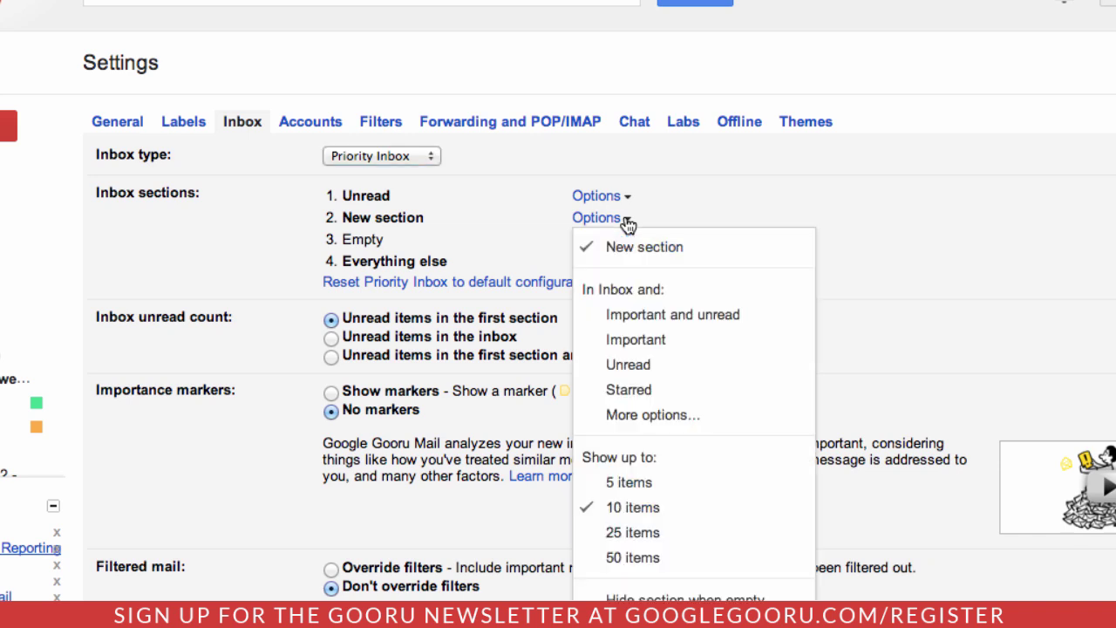
pyautogui.click(730, 417)
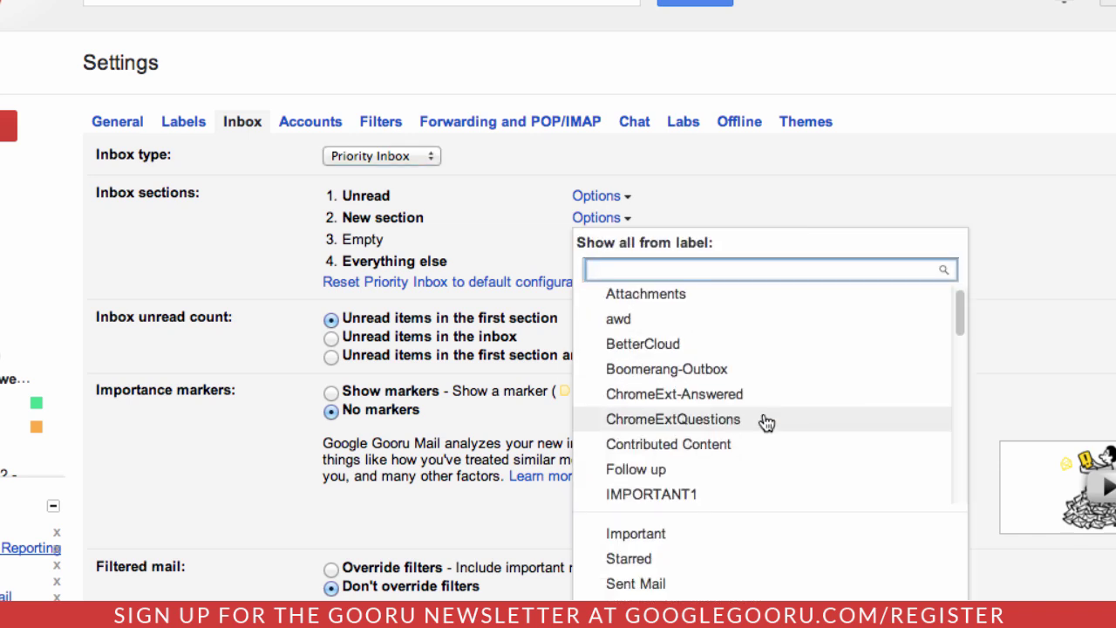
pyautogui.scroll(-1, 765, 420)
pyautogui.scroll(-10, 766, 423)
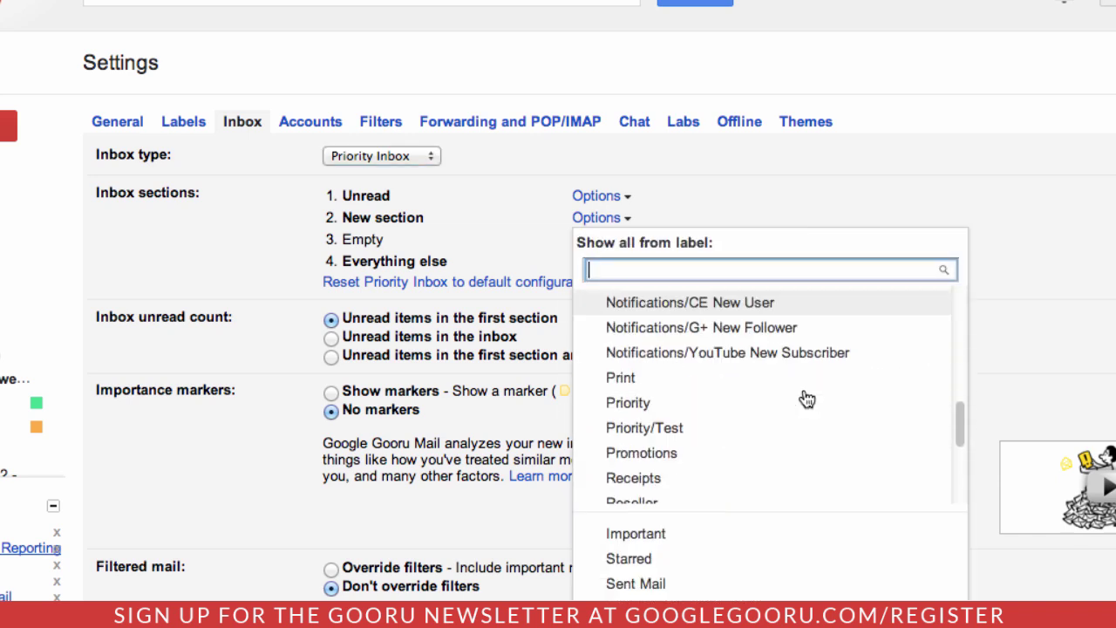
pyautogui.scroll(-6, 807, 410)
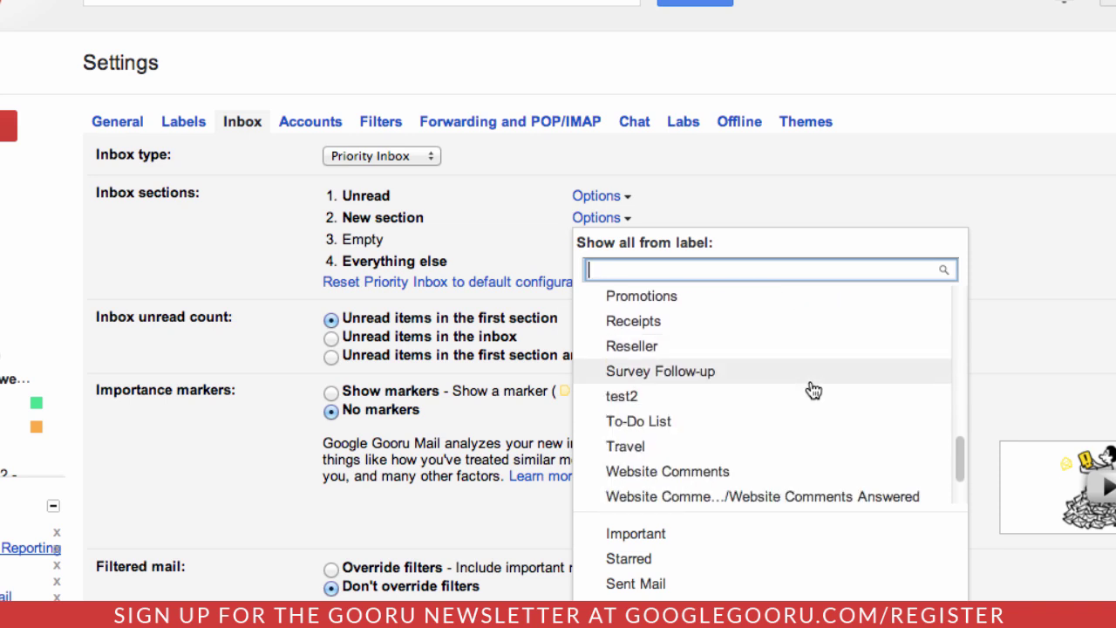
pyautogui.click(802, 423)
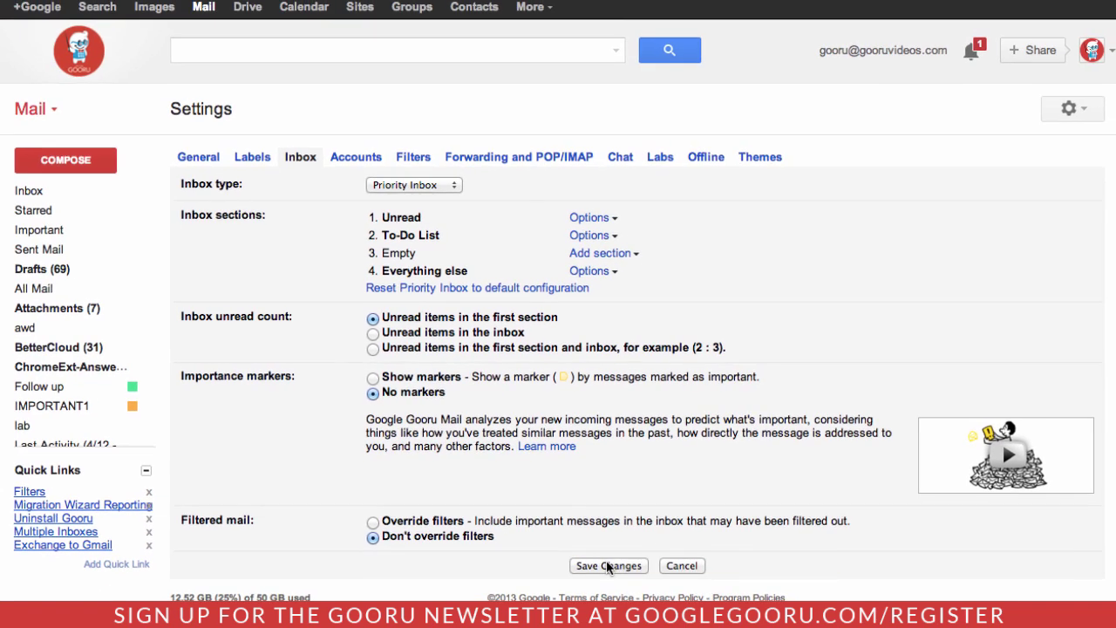
# Save the Inbox settings changes for Priority Inbox with its To-Do List section
pyautogui.click(608, 561)
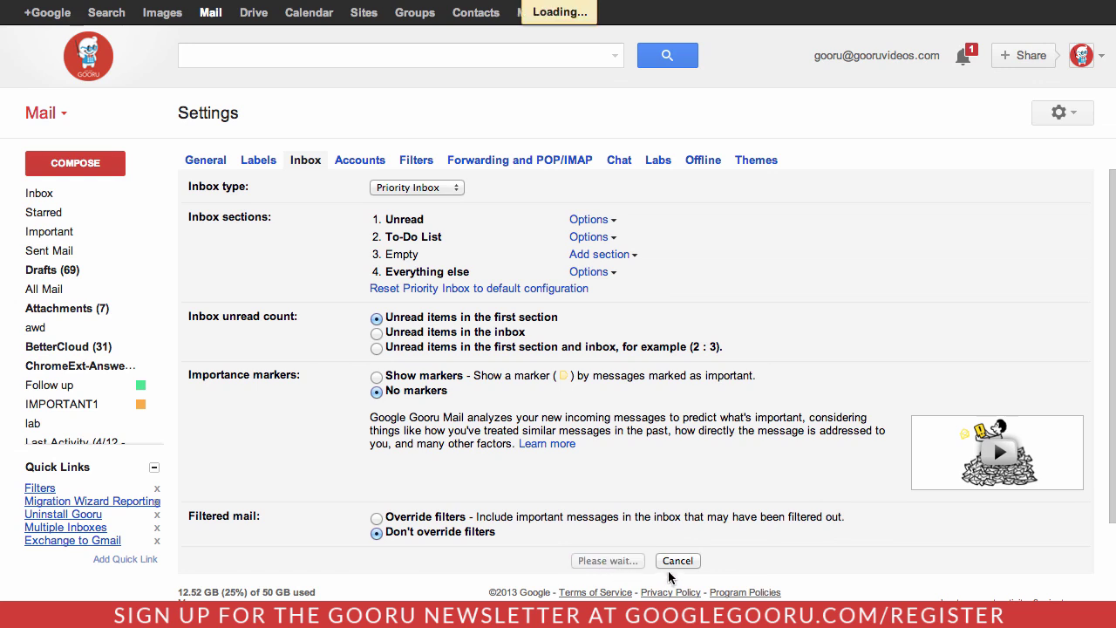